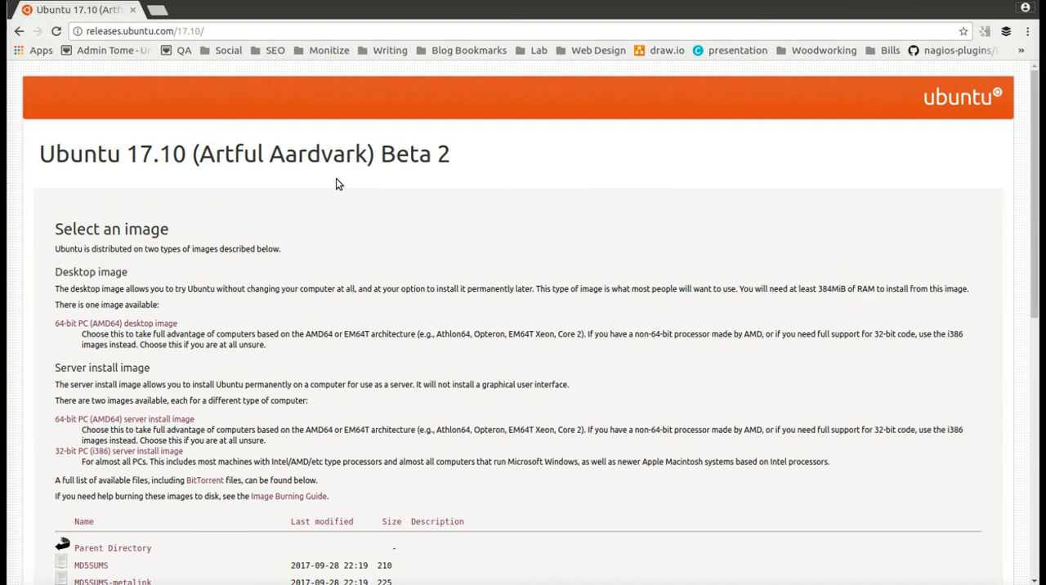
- Download the 64-bit PC (AMD64) desktop image of Ubuntu 17.10 Beta 2 from releases.ubuntu.com/17.10
left_click(223, 33)
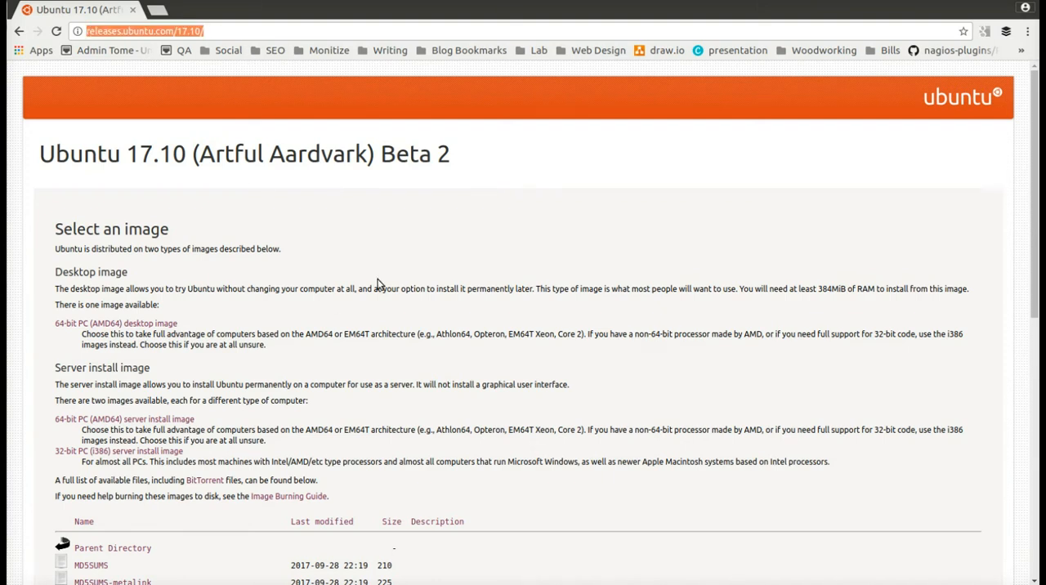
scroll(376, 281, "down", 1)
scroll(350, 290, "down", 3)
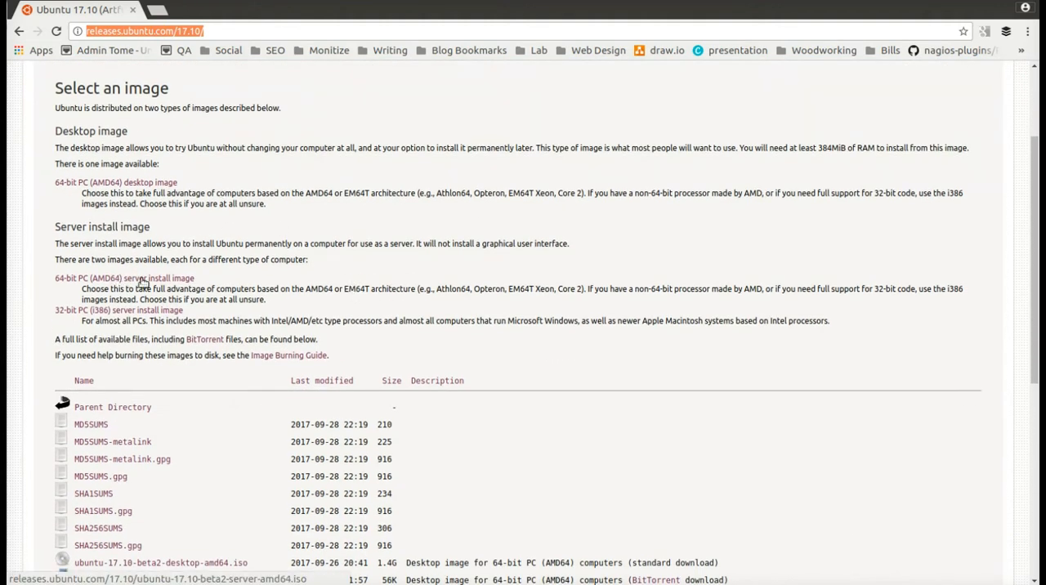
left_click(144, 187)
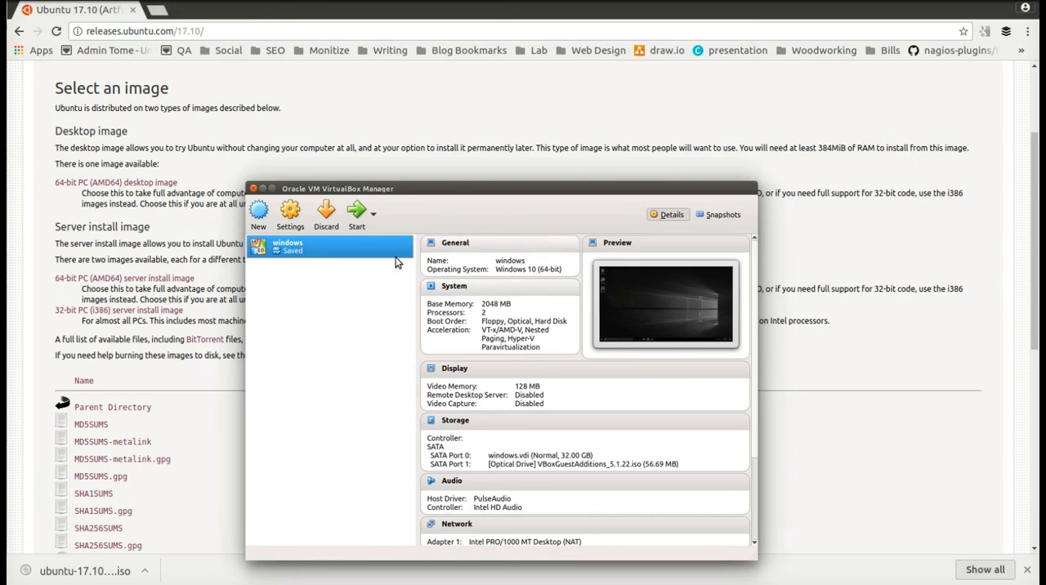
- In VirtualBox, start a new virtual machine named ardvark with type Linux and version Ubuntu (64-bit)
left_click(258, 214)
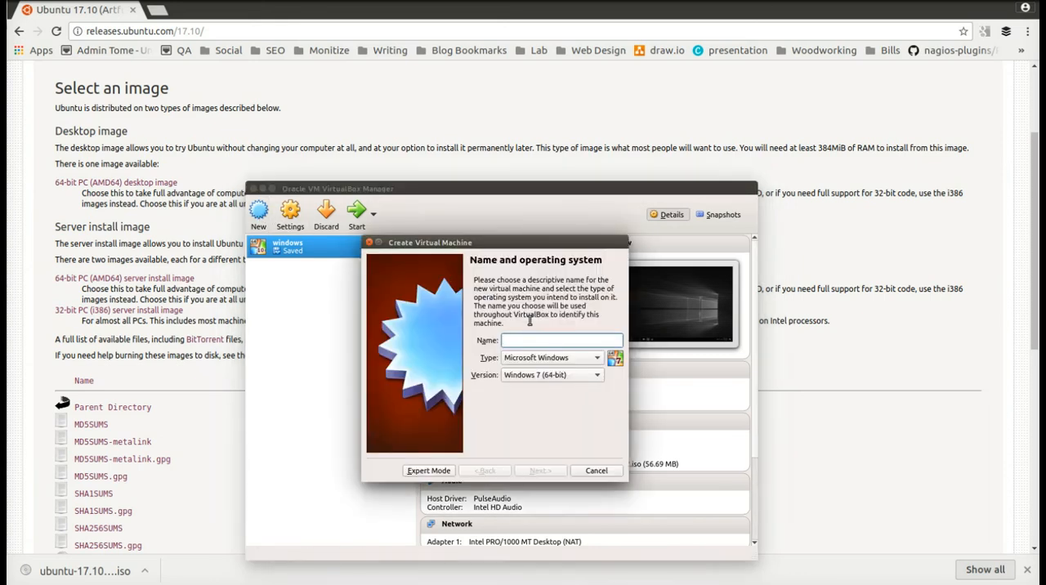
type("ardvark")
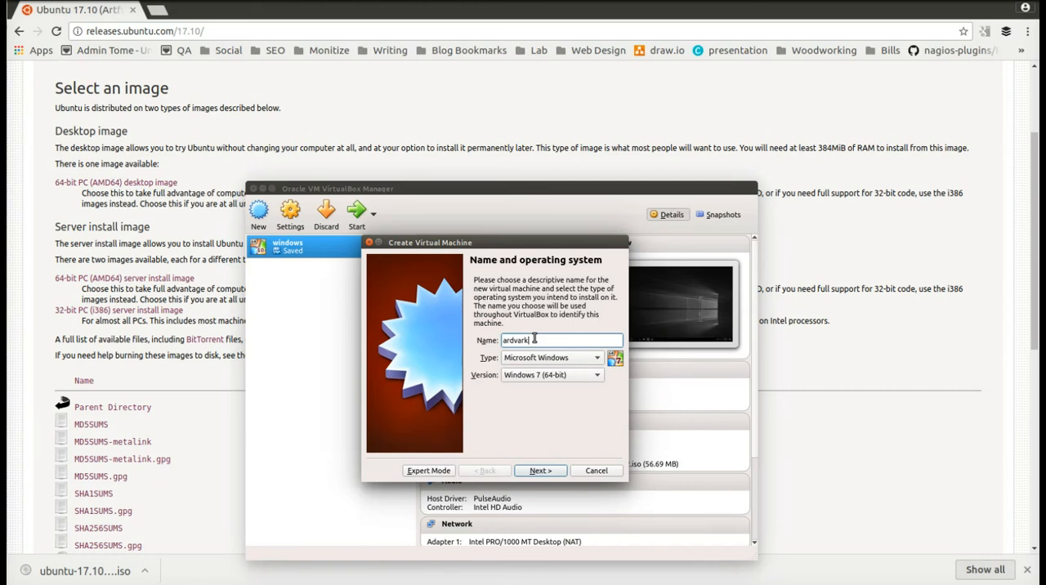
left_click(551, 357)
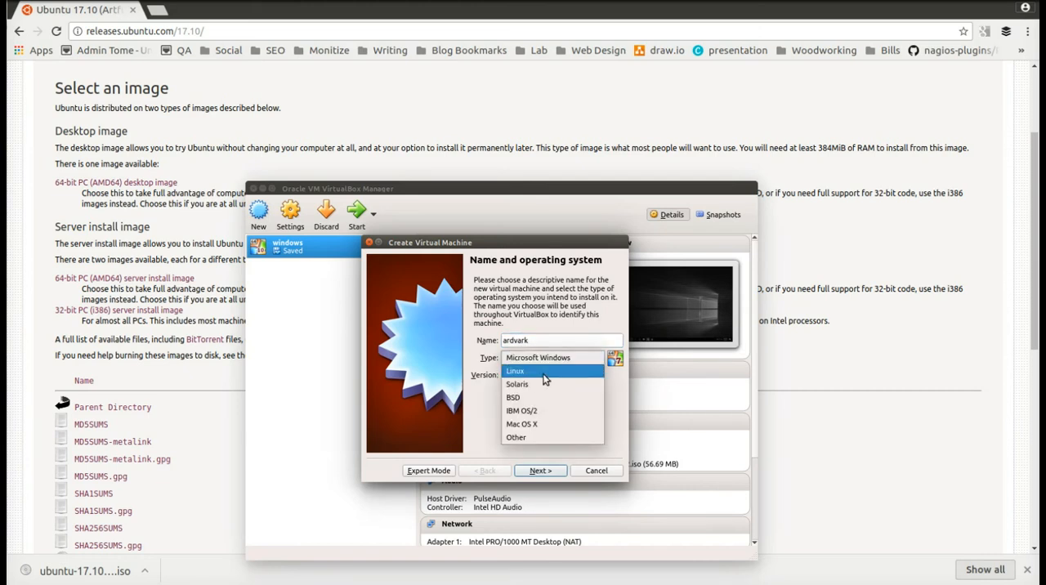
left_click(546, 371)
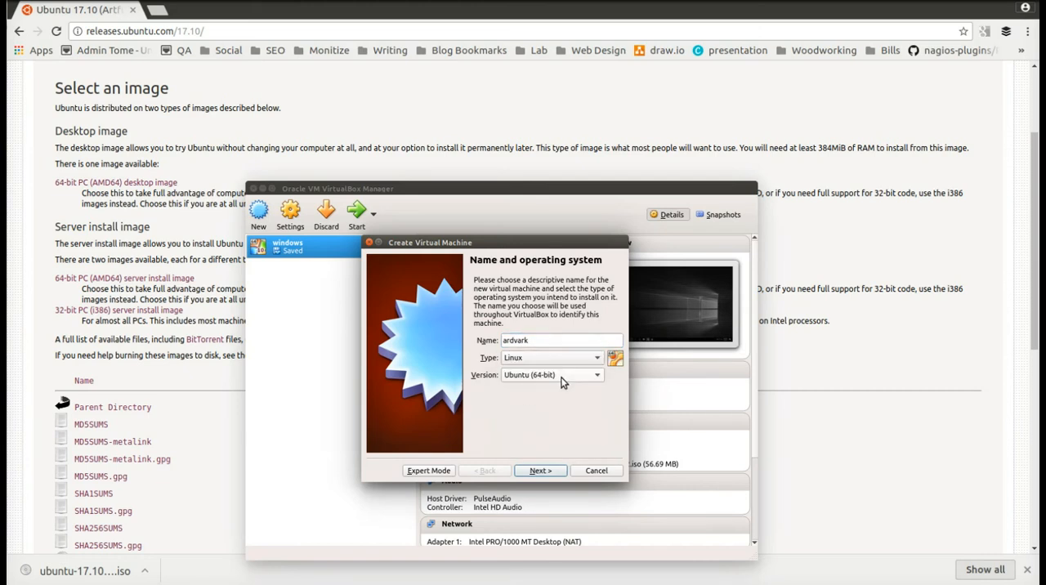
left_click(540, 471)
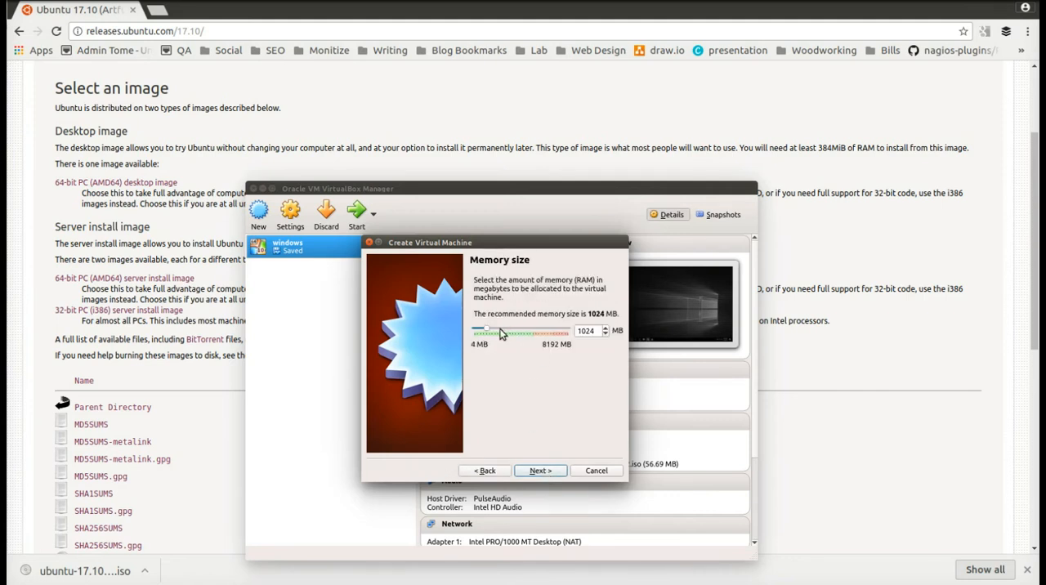
- Set the new virtual machine's memory size to 2048 MB and accept it
double_click(601, 330)
type("2048")
left_click(540, 470)
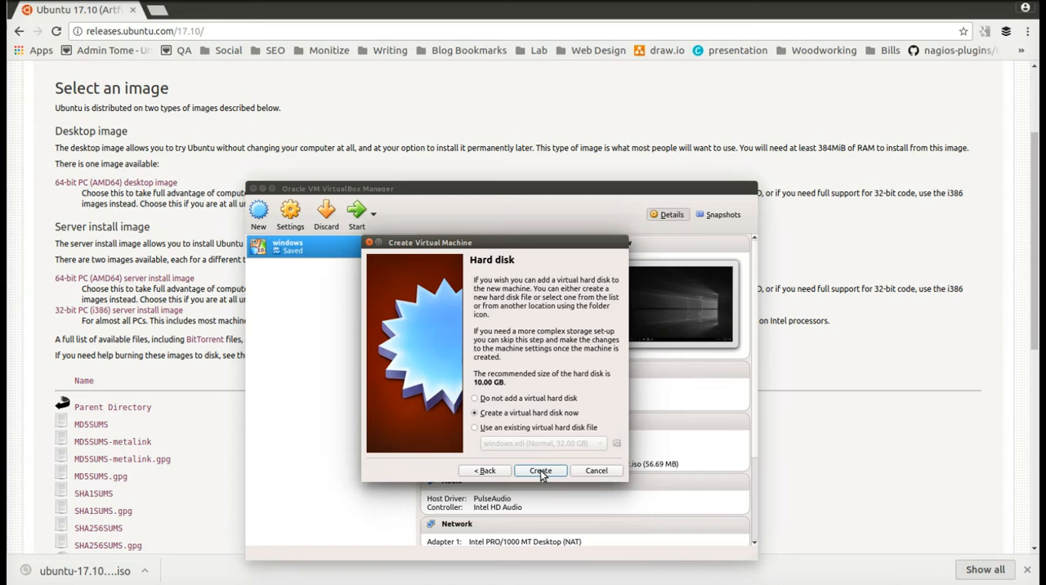
- Create a dynamically allocated virtual hard disk of 30 GB for the ardvark machine
left_click(540, 471)
left_click(556, 464)
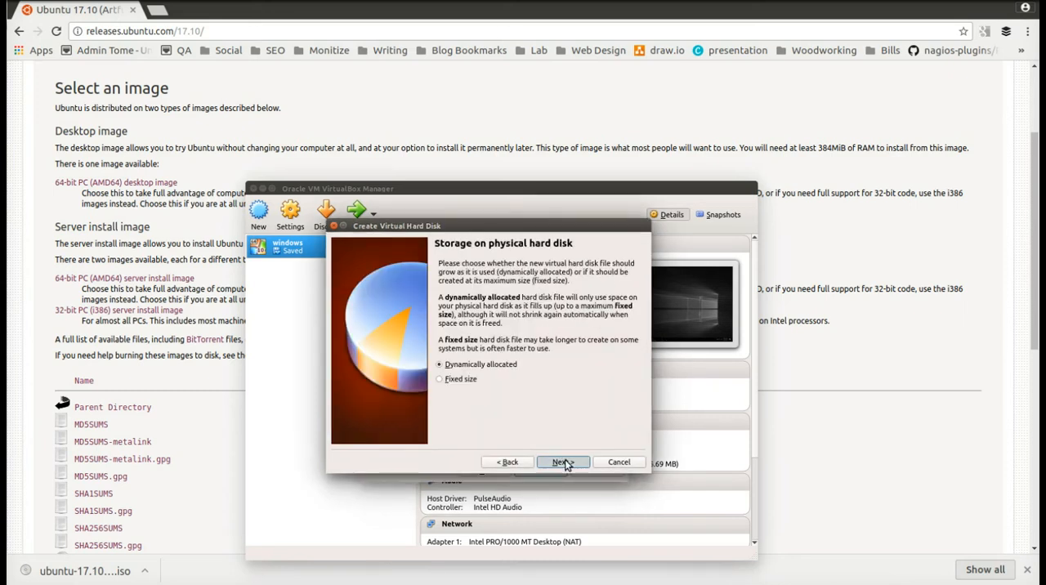
left_click(563, 463)
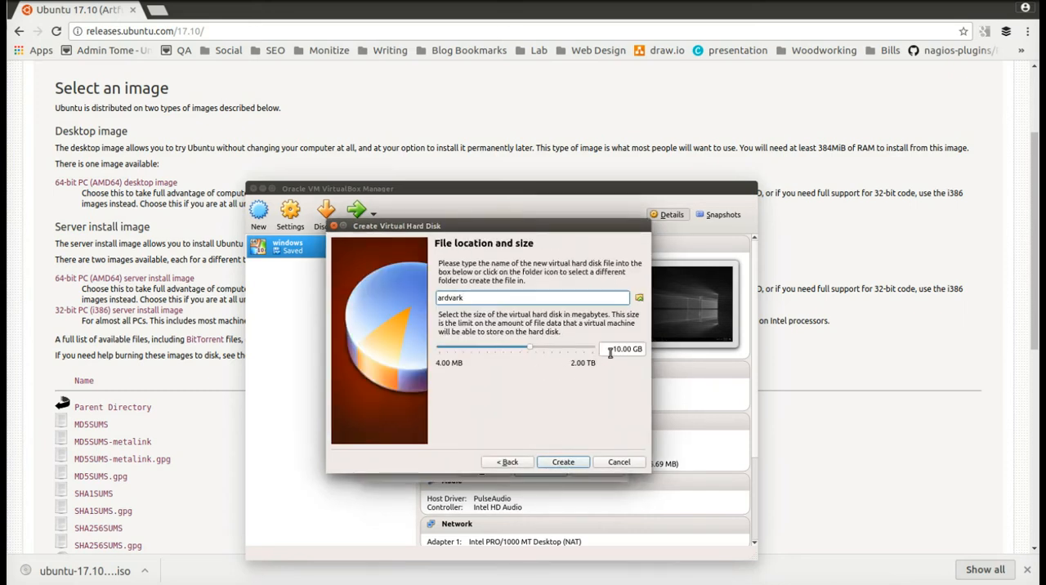
left_click(618, 349)
key("BackSpace")
type("3")
left_click(572, 463)
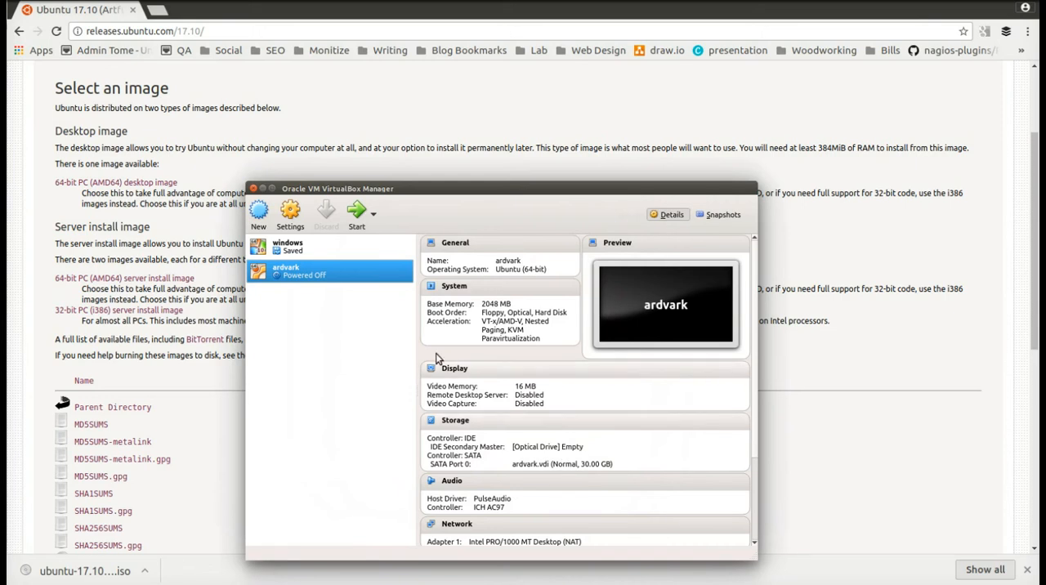
- In the ardvark machine's settings, set the number of processors to 2
left_click(290, 212)
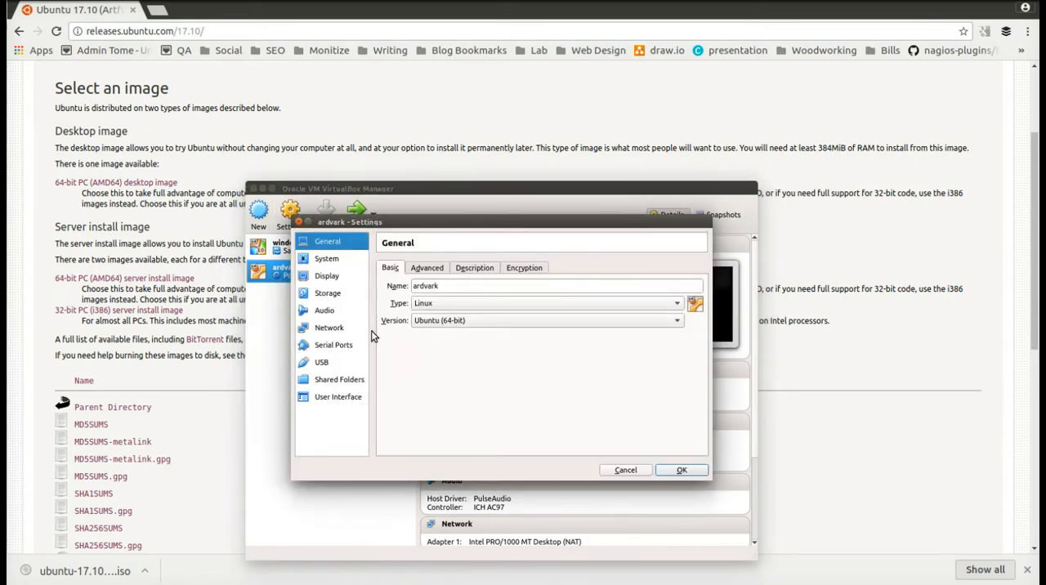
left_click(328, 328)
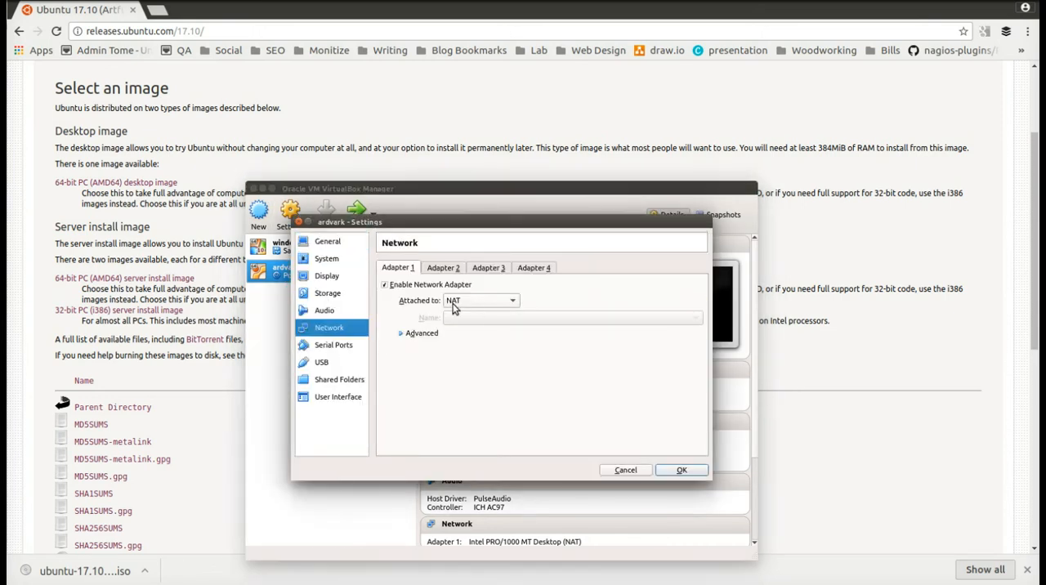
left_click(330, 260)
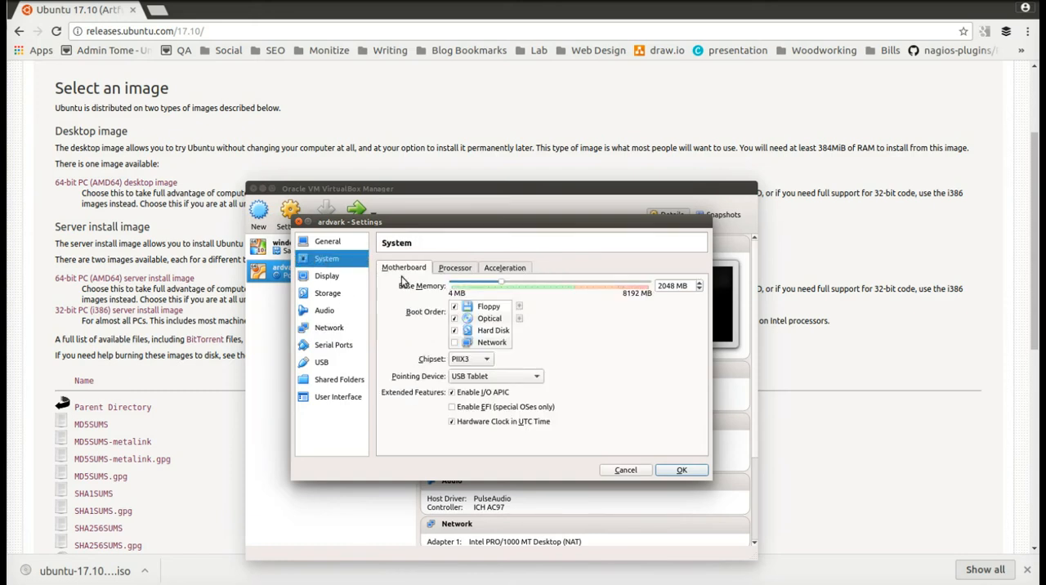
left_click(455, 268)
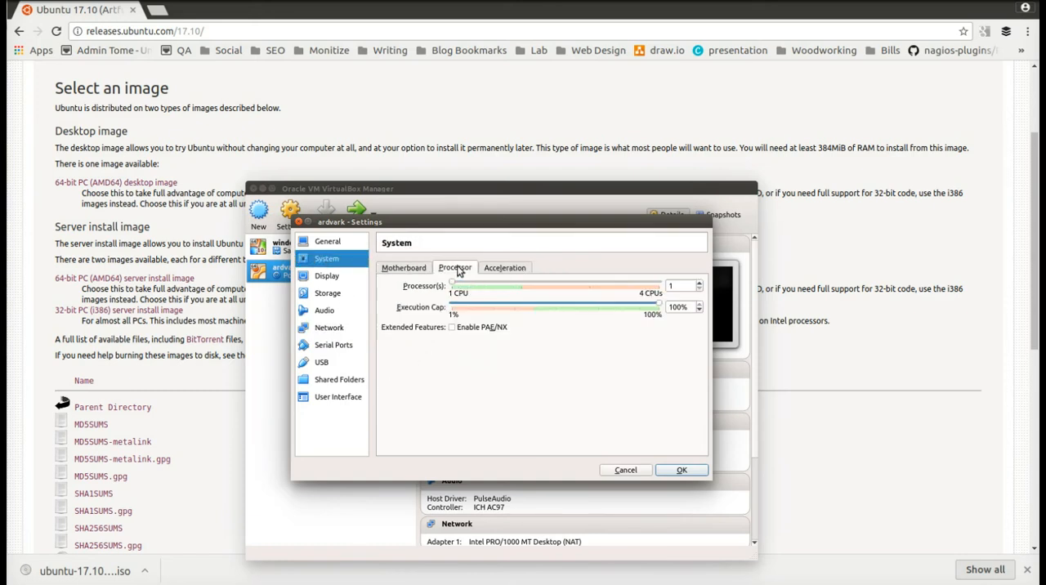
left_click(521, 281)
- Load ubuntu-17.10-beta2-desktop-amd64.iso from Downloads into the empty IDE optical drive and save the machine settings
left_click(330, 296)
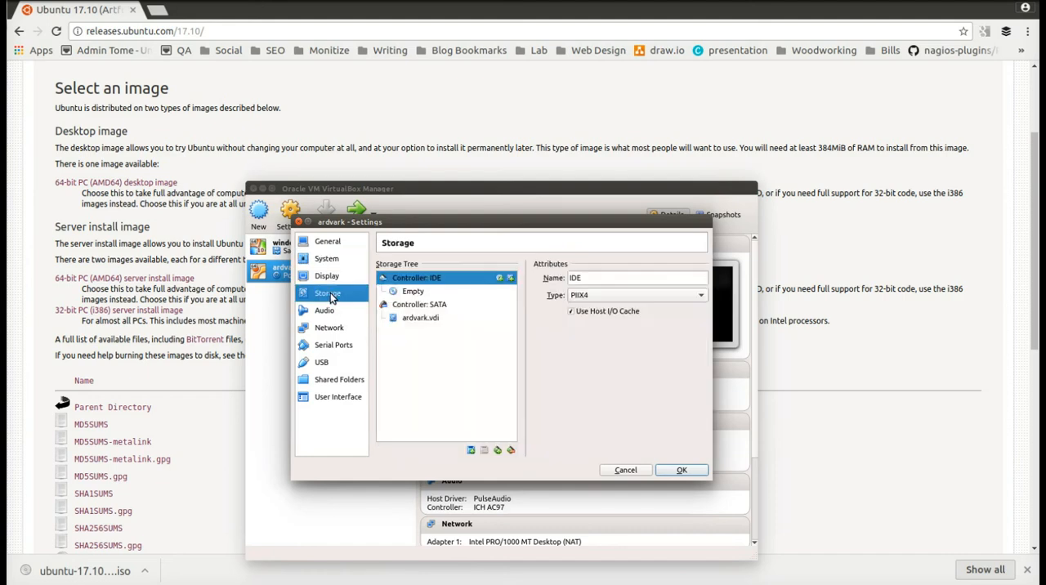
left_click(412, 293)
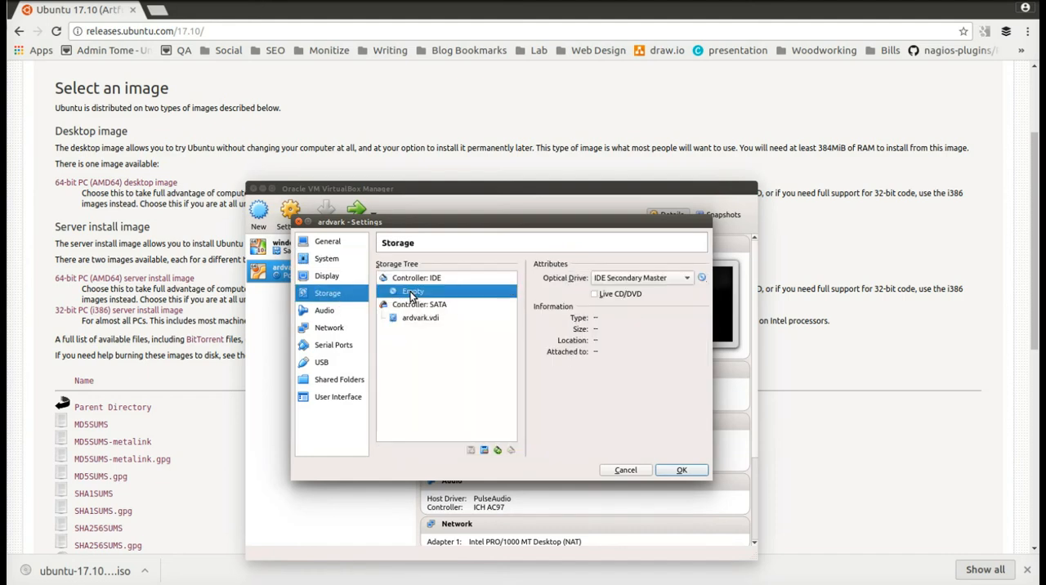
left_click(701, 278)
left_click(742, 291)
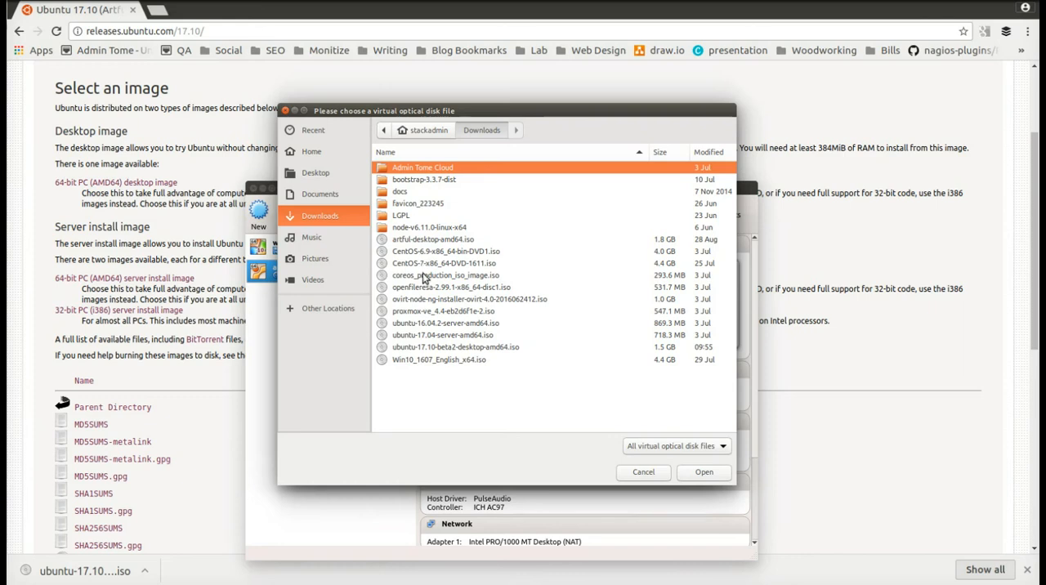
left_click(451, 347)
left_click(686, 472)
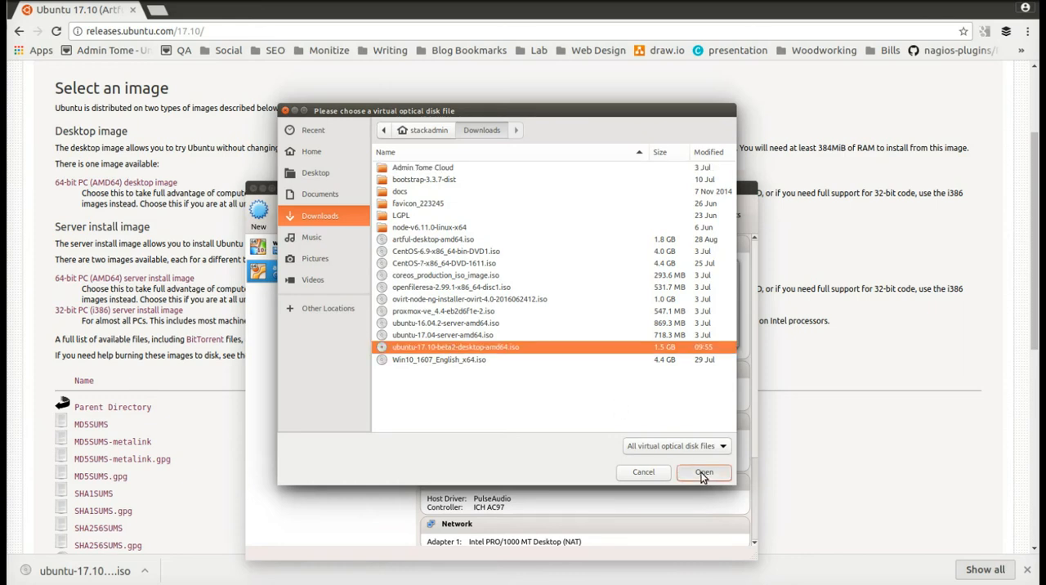
left_click(680, 470)
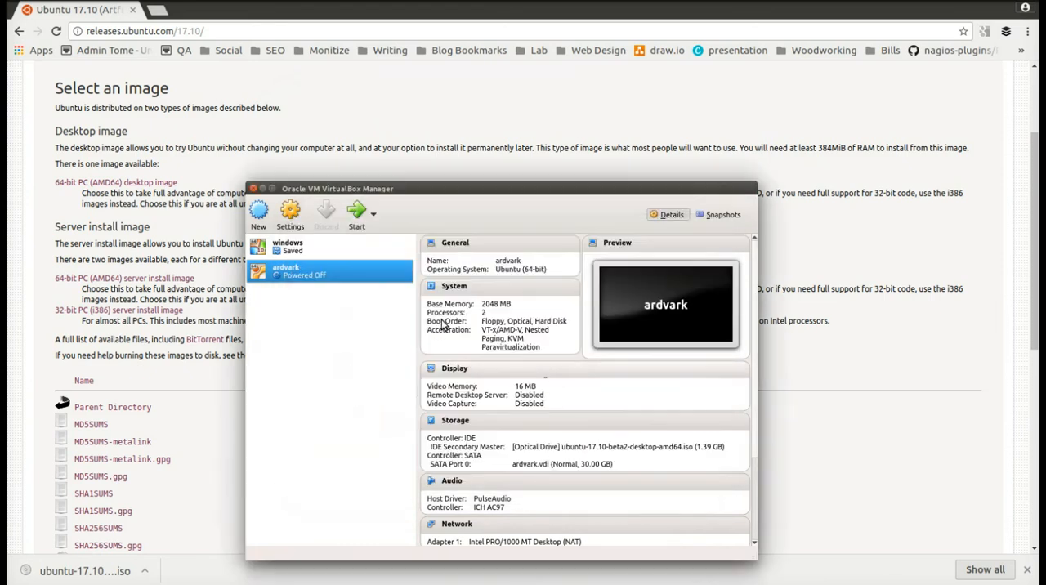
- Start the ardvark machine and log in to its Ubuntu desktop with the account password
left_click(357, 213)
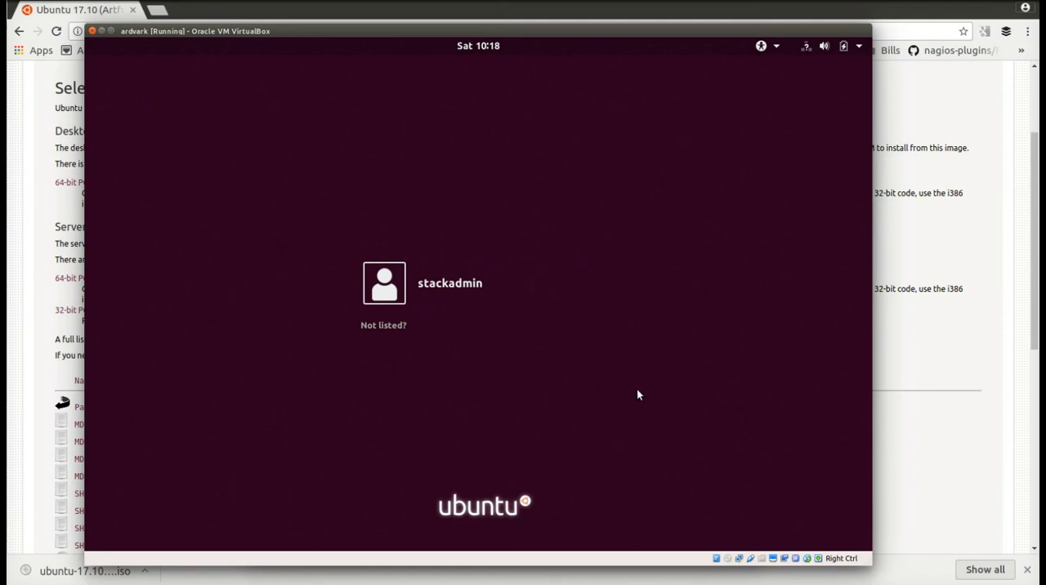
left_click(472, 290)
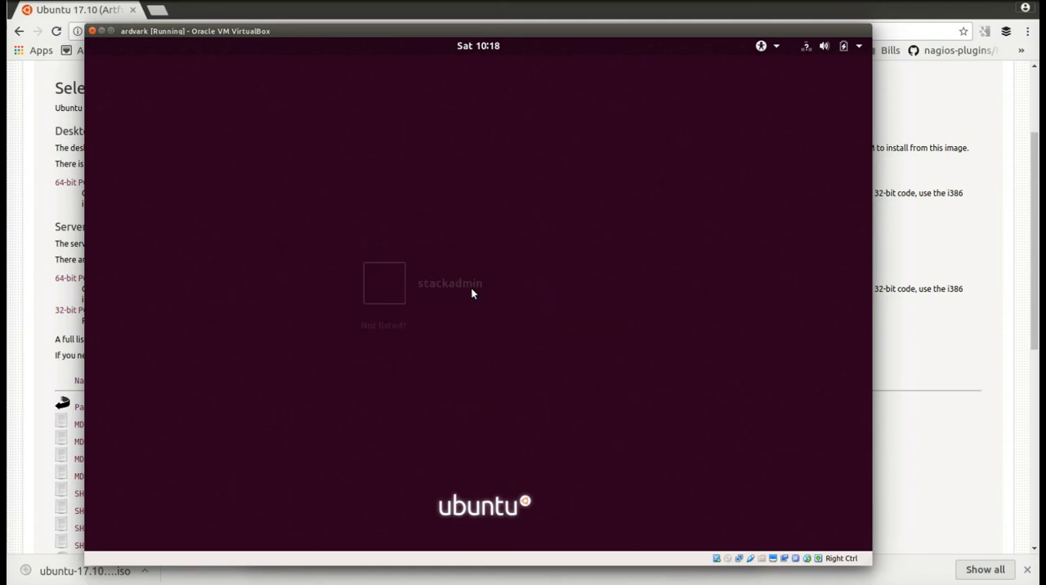
type("●●●●●●●●")
key("Return")
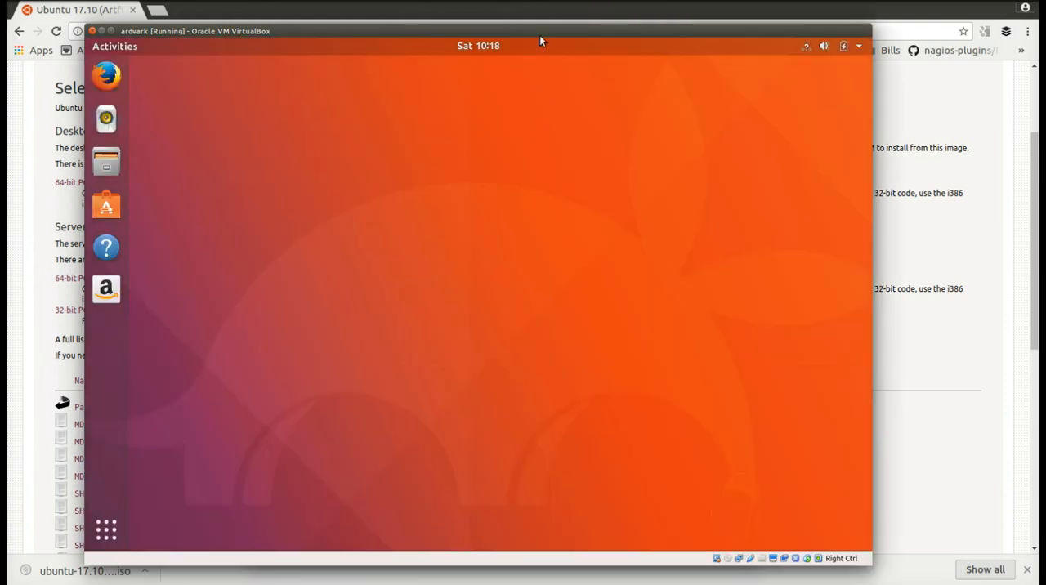
left_click_drag(539, 33, 545, 26)
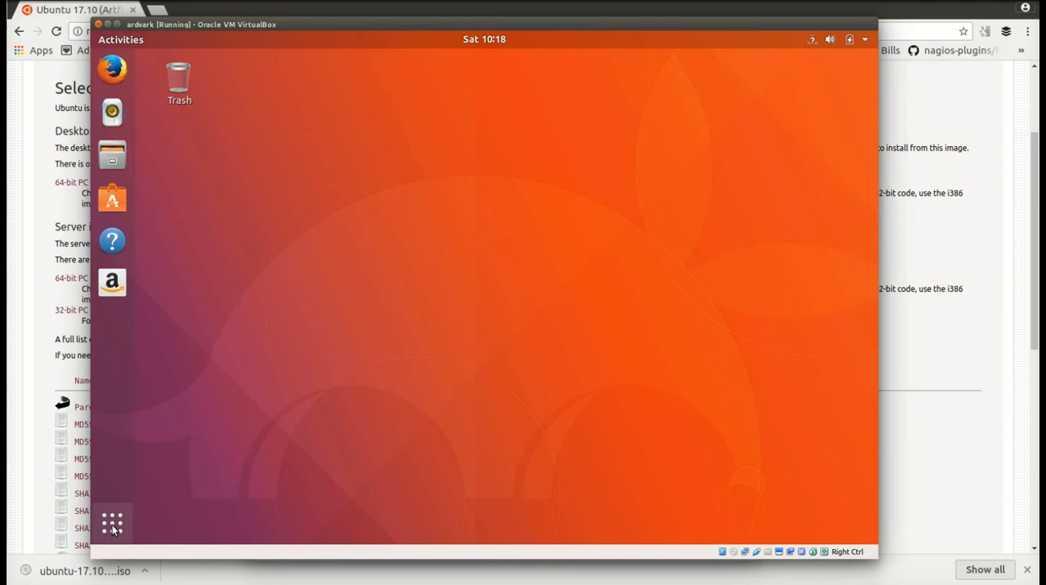
- Examine the Ubuntu desktop's applications overview and the Home folder in the Files application
key("super")
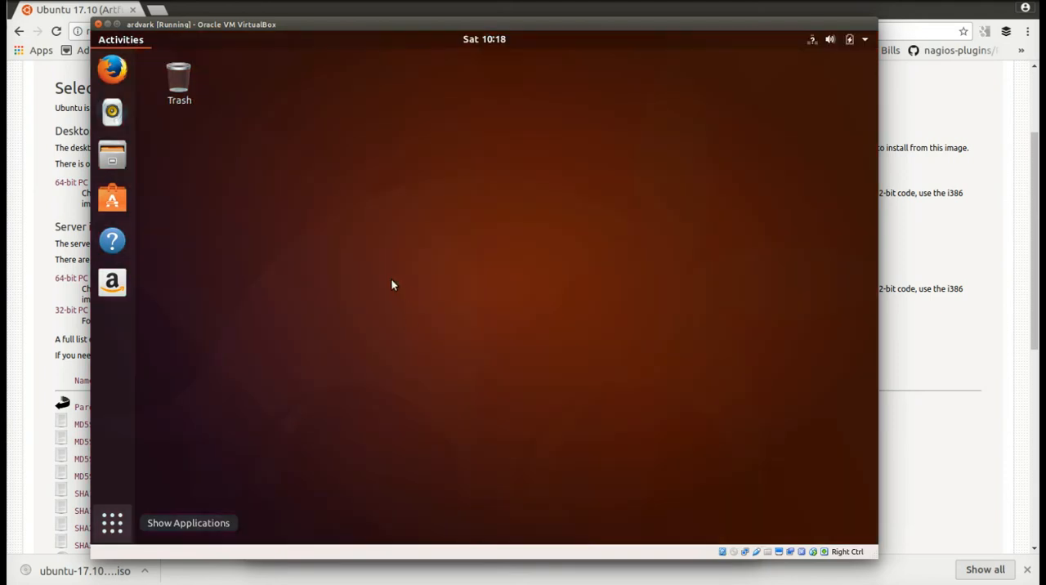
left_click(116, 527)
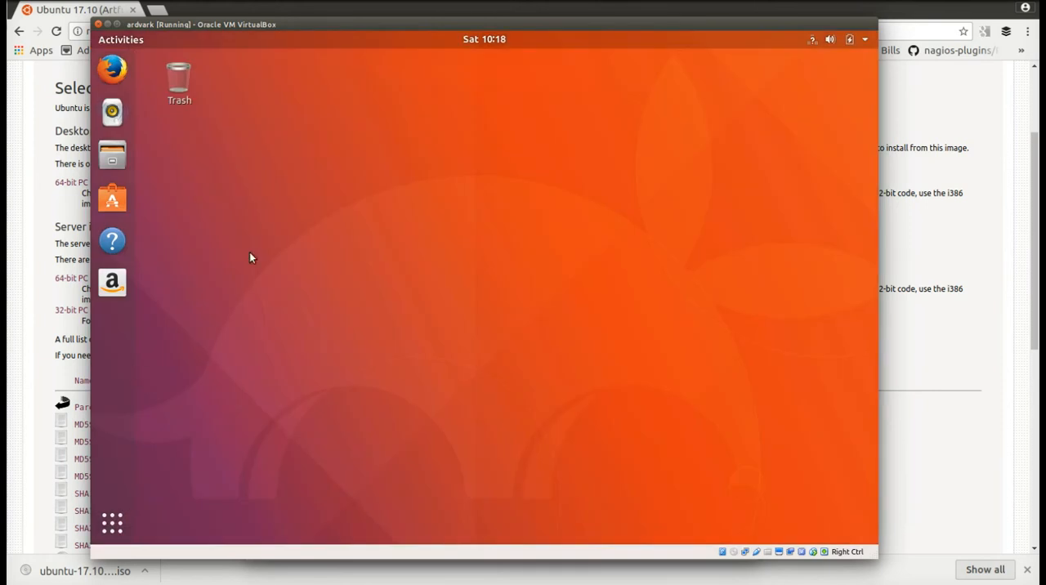
left_click(112, 155)
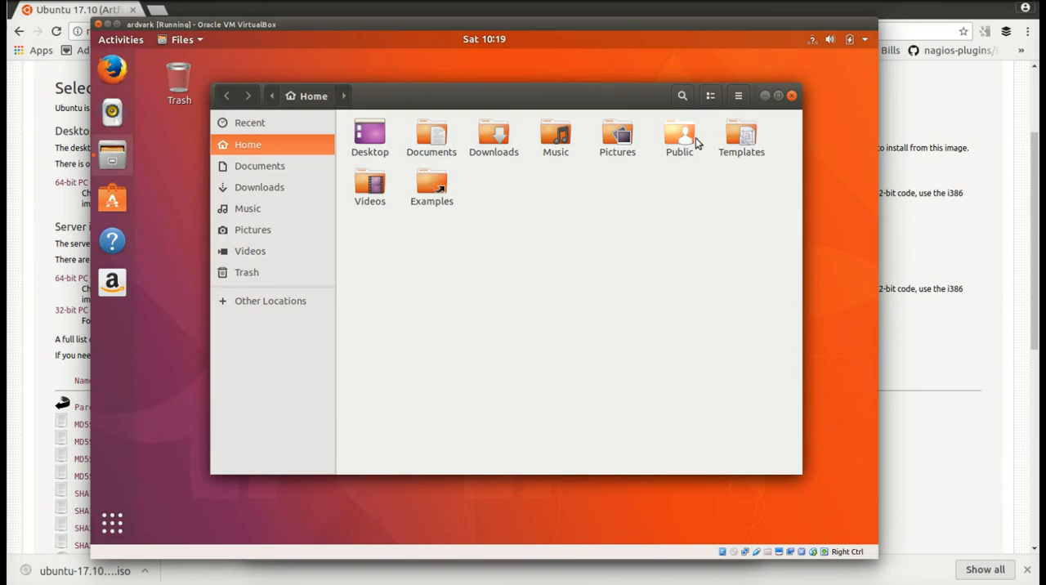
left_click(790, 97)
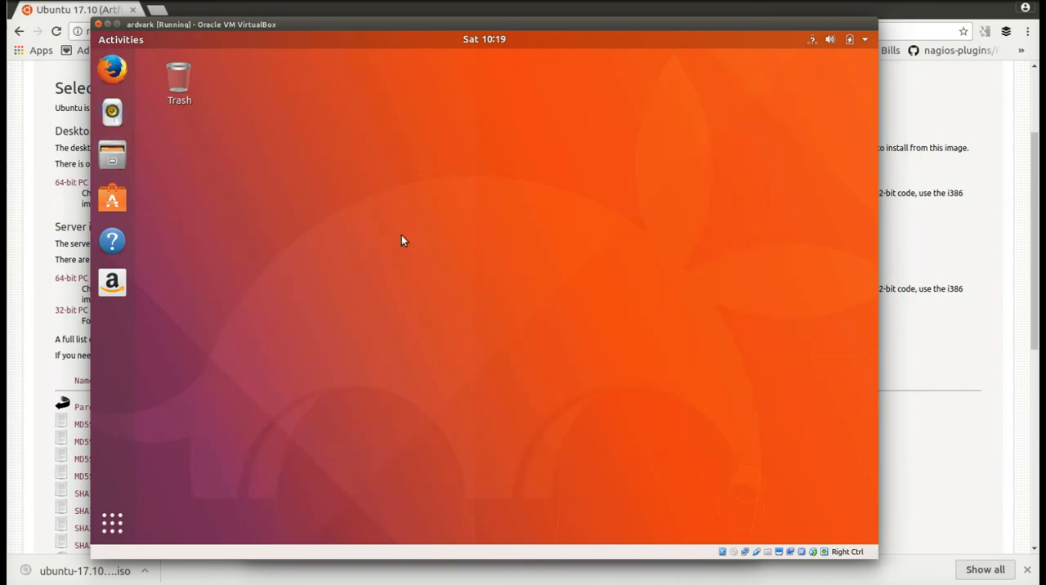
left_click(112, 523)
left_click(485, 78)
- Search Ubuntu Software for emacs and open the details page of GNU Emacs 25 (GUI)
left_click(112, 199)
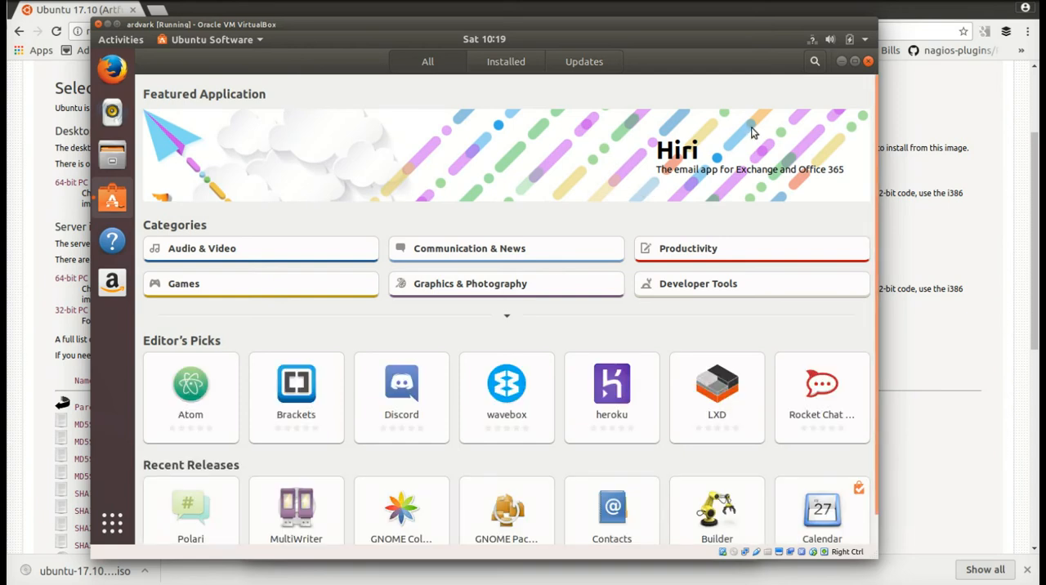
left_click(815, 62)
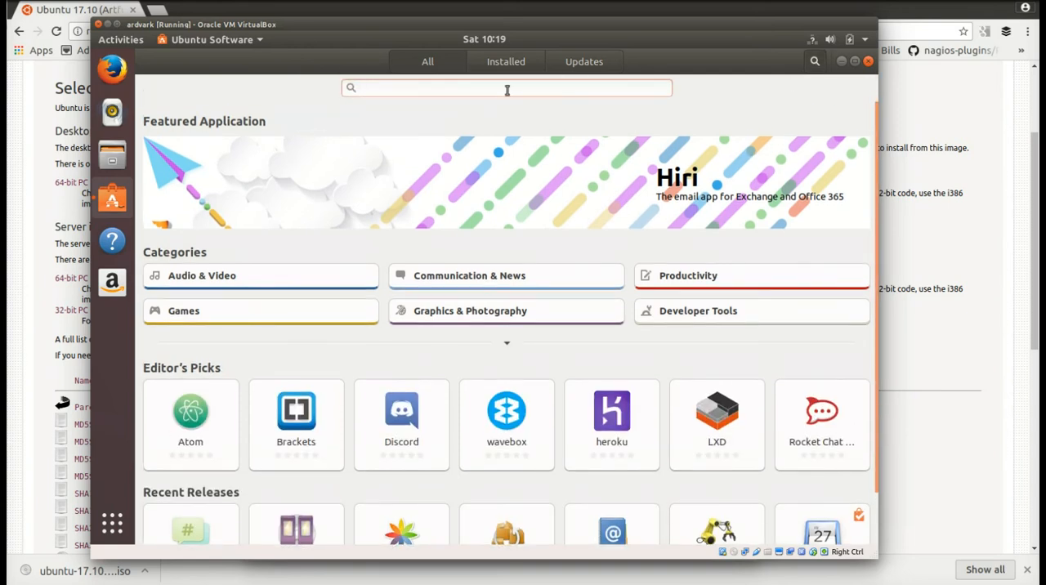
type("emacs")
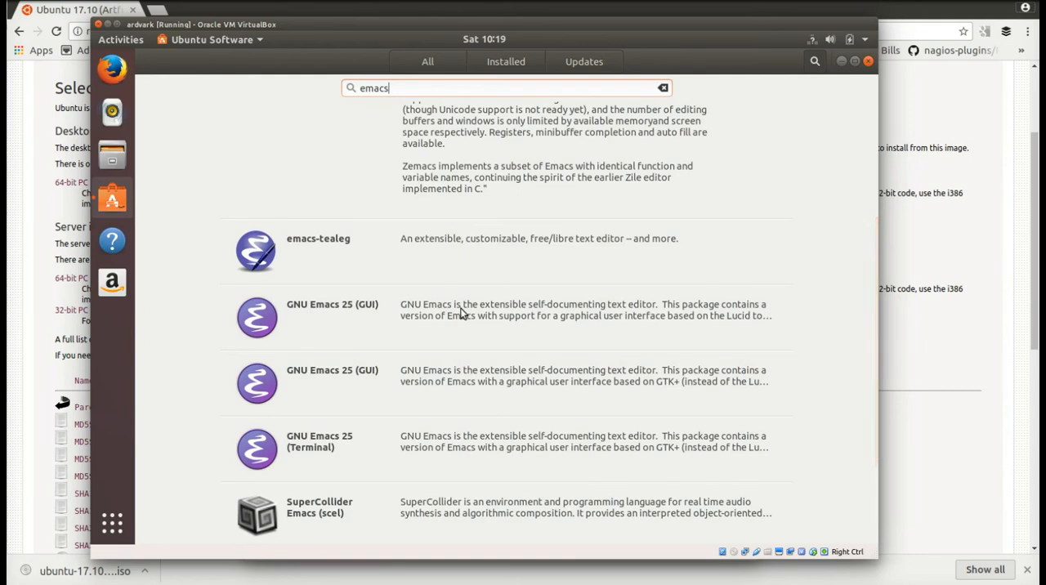
left_click(347, 309)
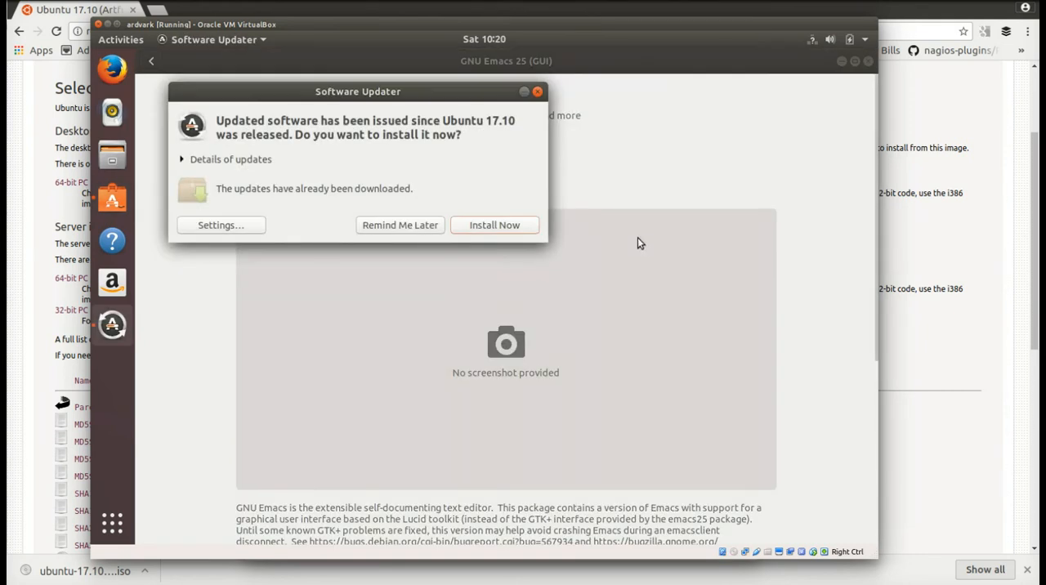
- Postpone the offered software updates and install GNU Emacs 25 (GUI), authenticating with the account password
left_click(372, 226)
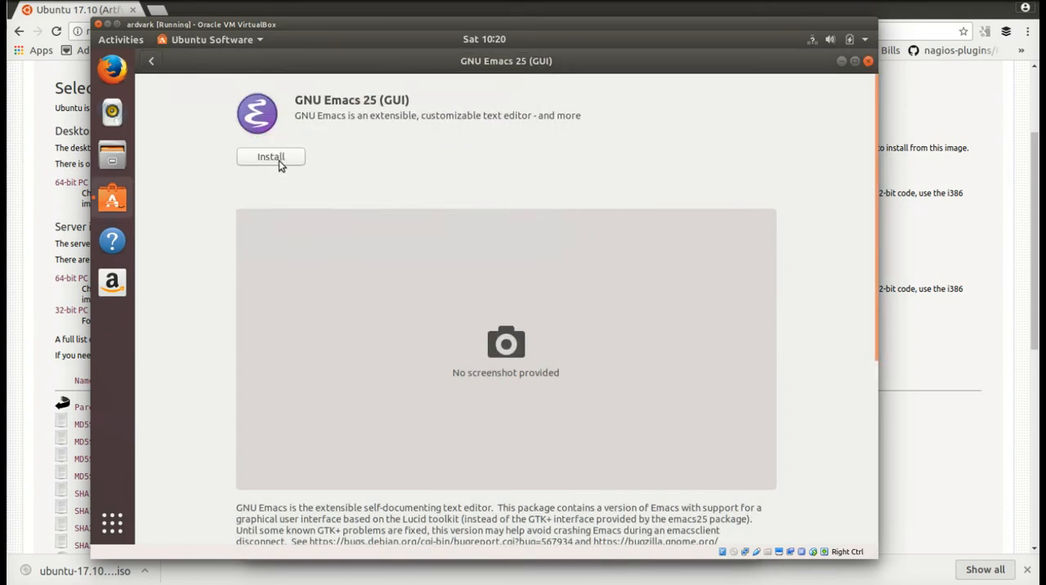
left_click(276, 159)
type("********")
key("Return")
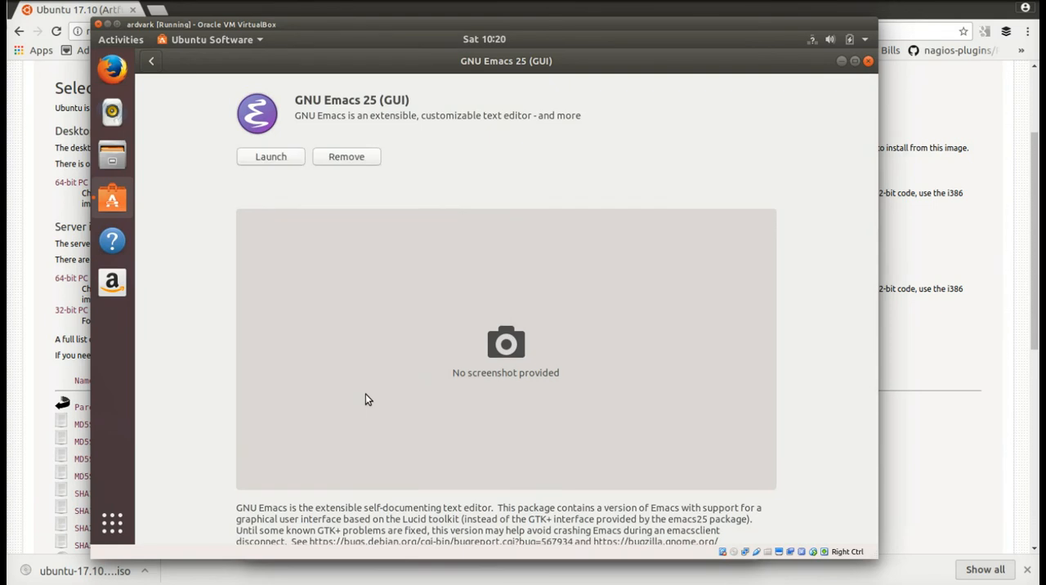
- Launch GNU Emacs 25 (GUI) briefly, close it, and view the list of all installed applications
left_click(270, 157)
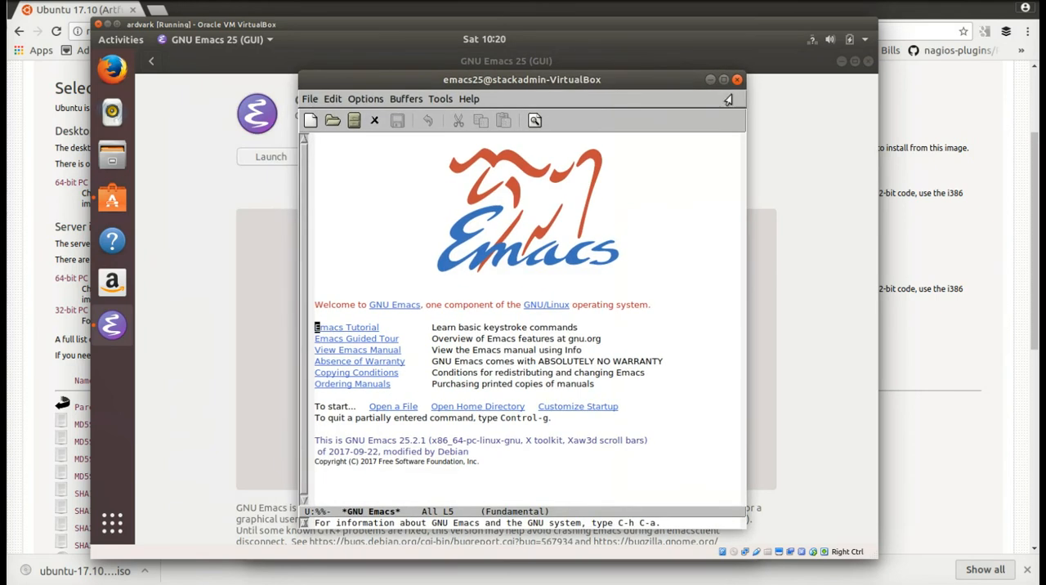
left_click(736, 79)
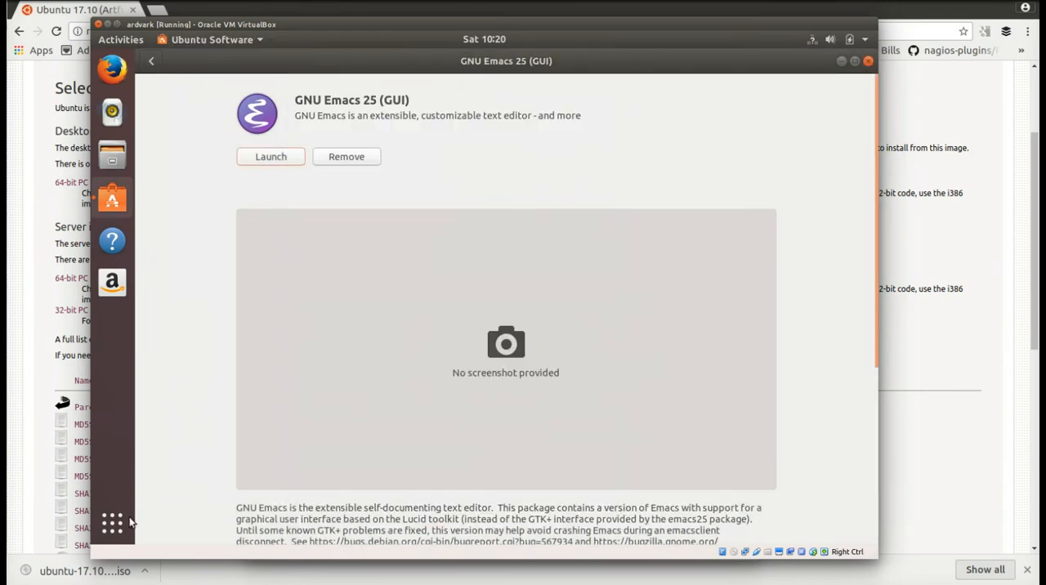
left_click(129, 519)
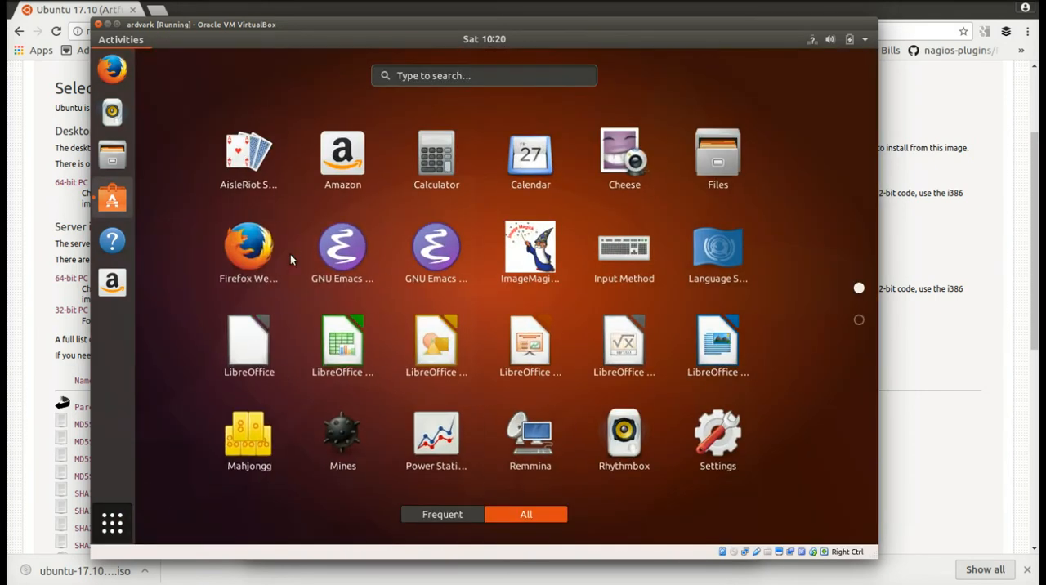